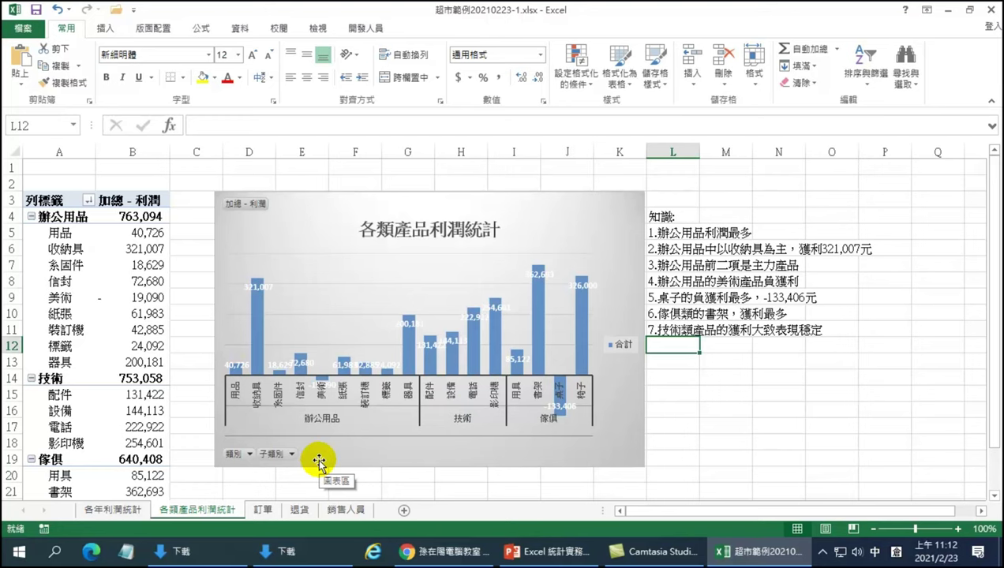
Switch from the profit summary to the 訂單 orders sheet.
left_click(263, 510)
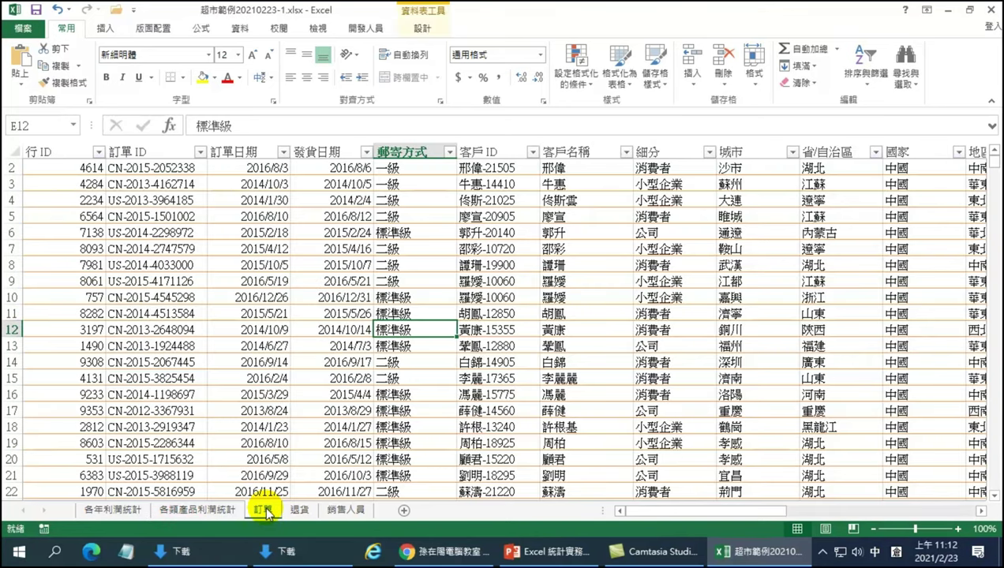
left_click_drag(703, 511, 840, 513)
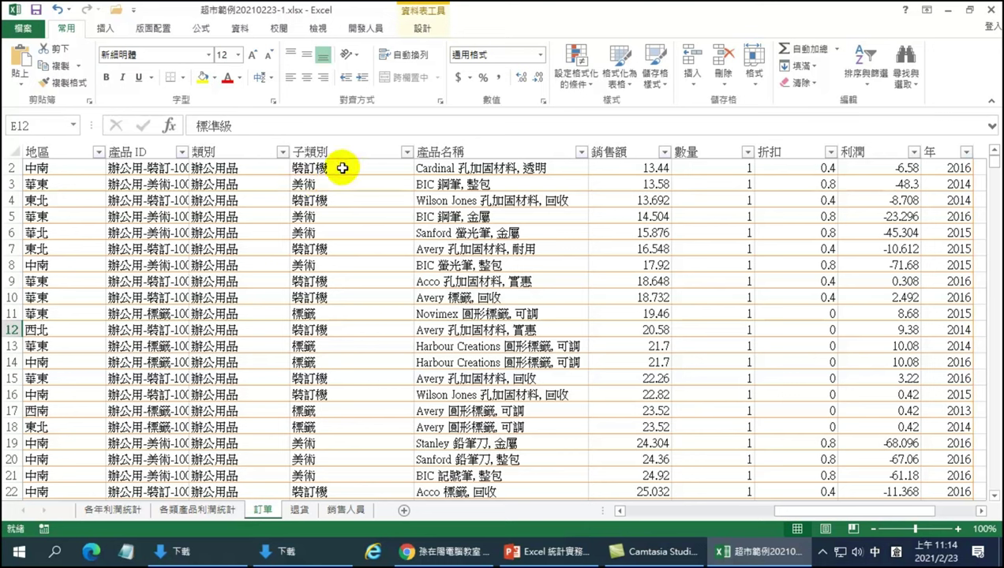
left_click(342, 168)
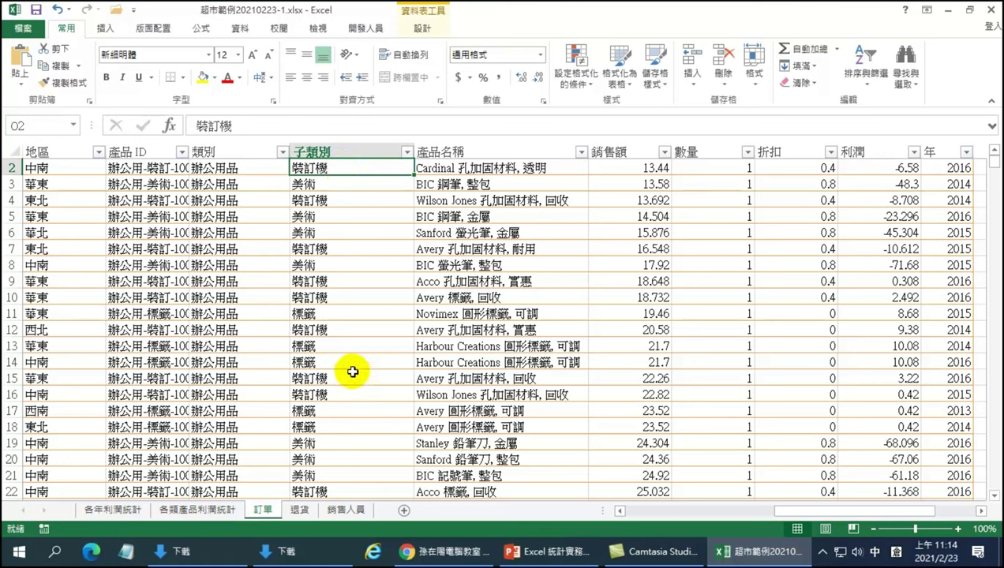
Clear the field-name and type list from columns W–Z, then select cell V2.
left_click_drag(777, 512, 852, 517)
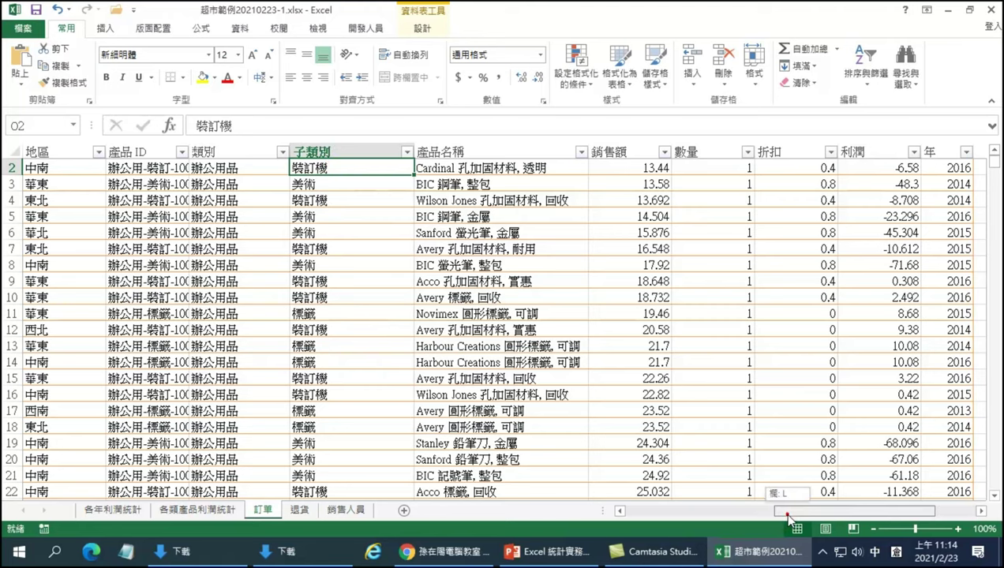
left_click_drag(784, 152, 945, 153)
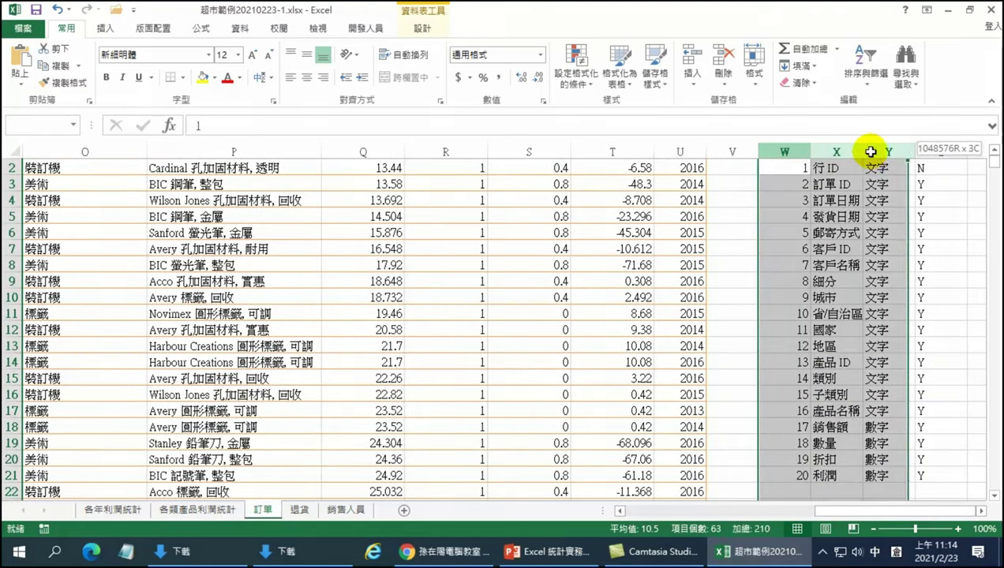
right_click(874, 199)
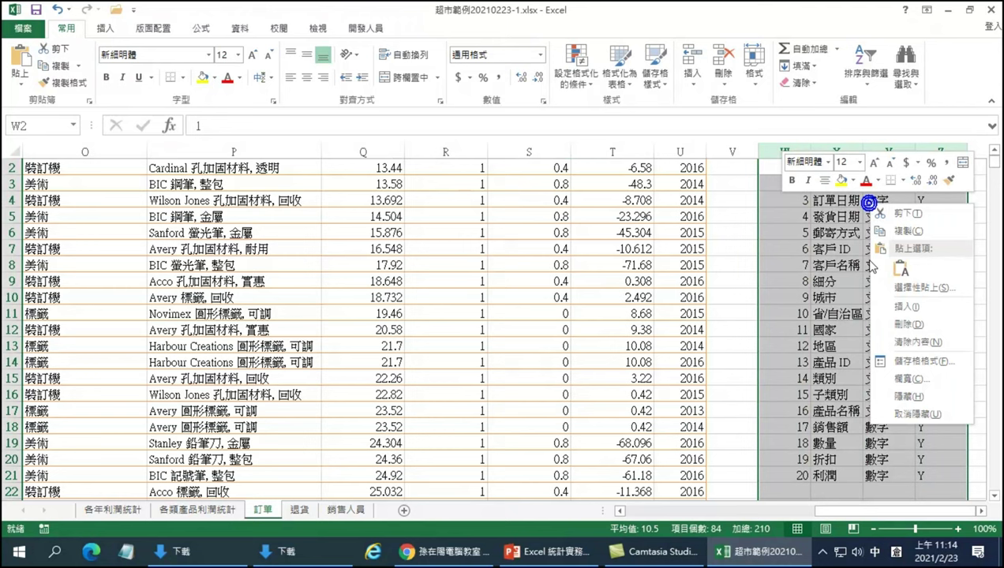
left_click(905, 307)
scroll(905, 308, "up", 1)
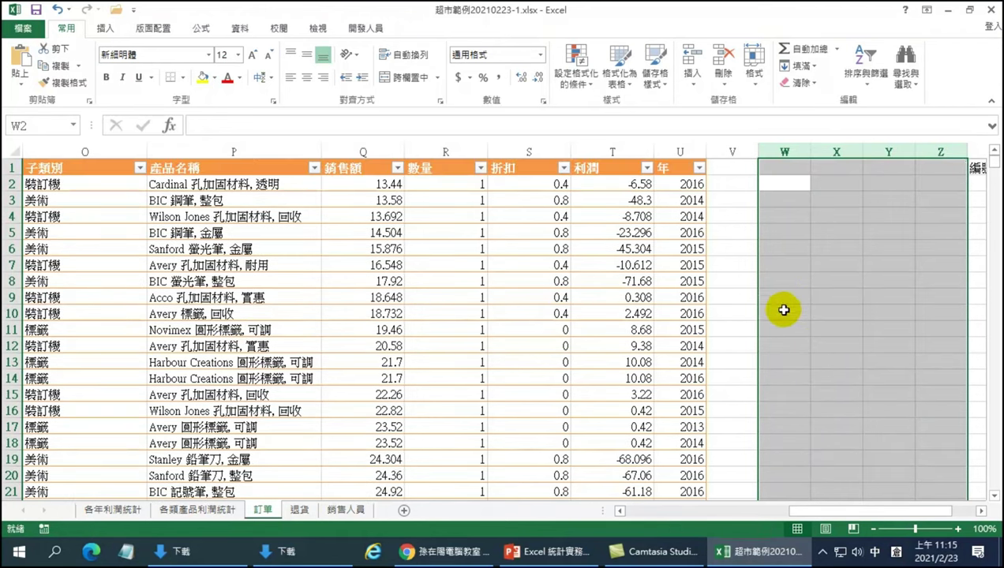
left_click(714, 184)
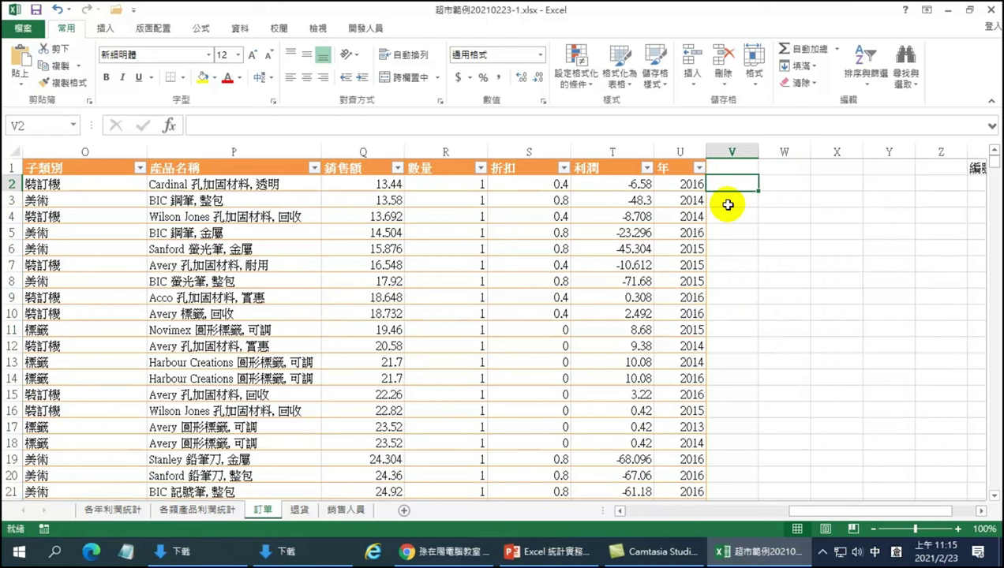
Fill new column V (欄1) with =MONTH([訂單日期]) to get each order's month number.
type("=")
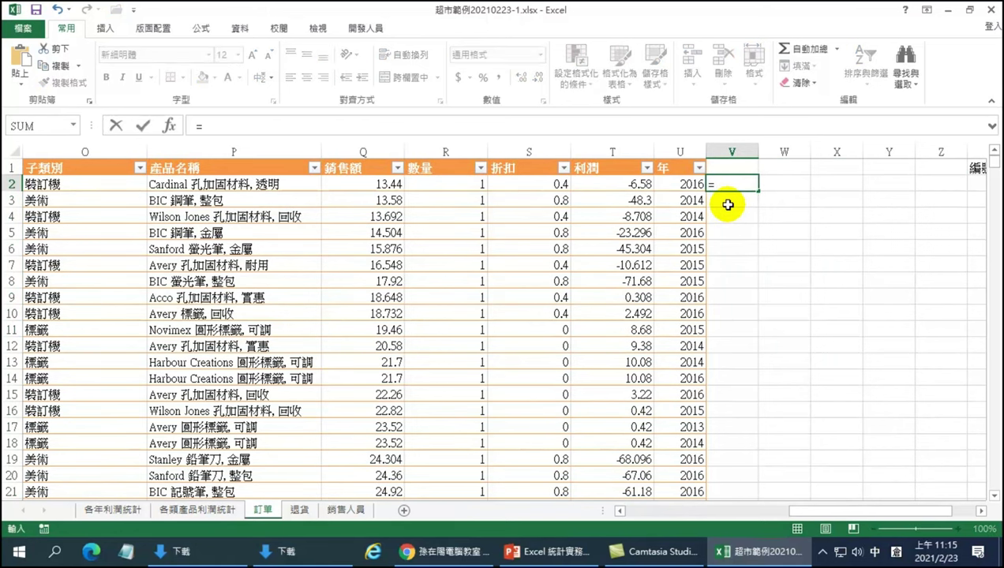
type("mon")
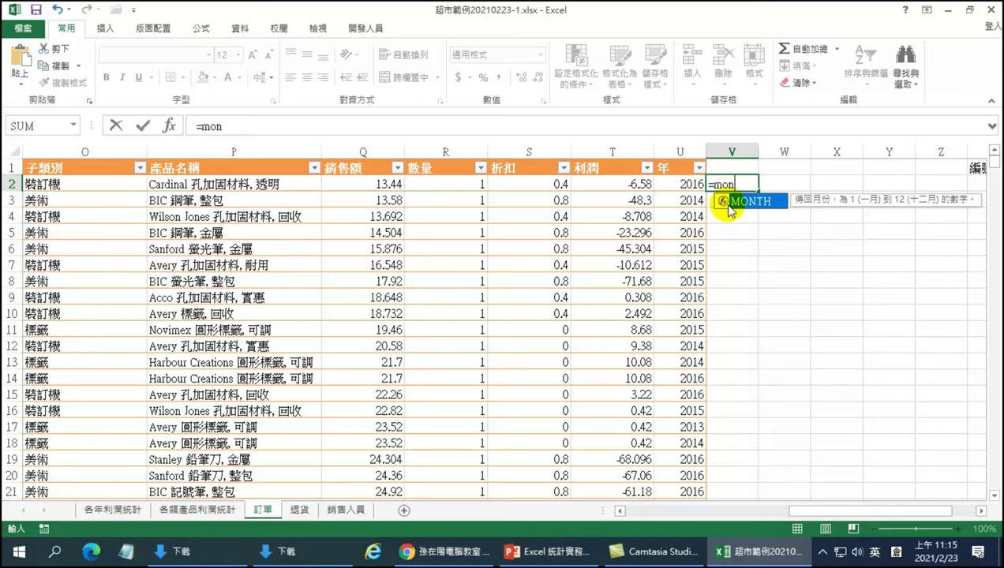
double_click(730, 202)
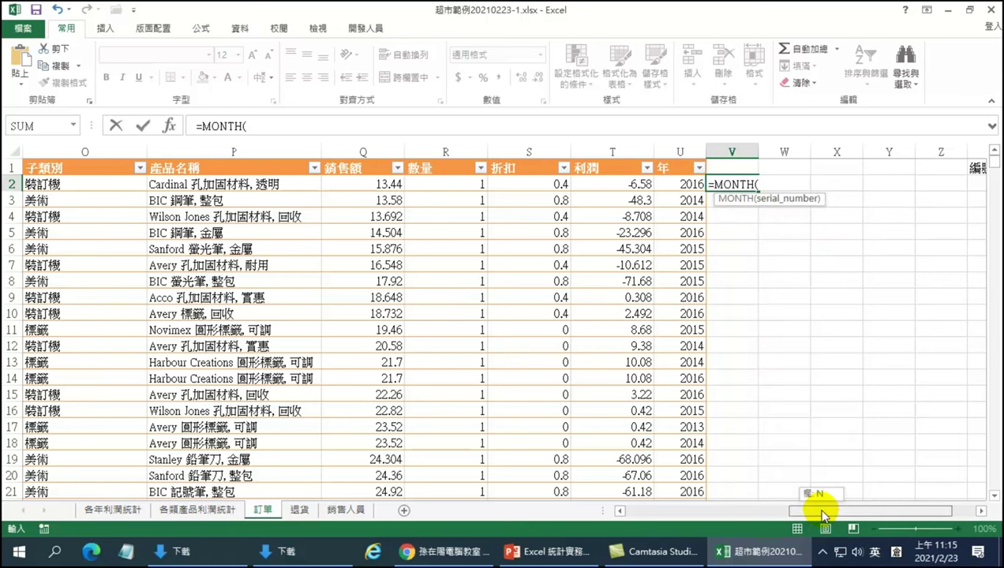
left_click_drag(813, 511, 650, 516)
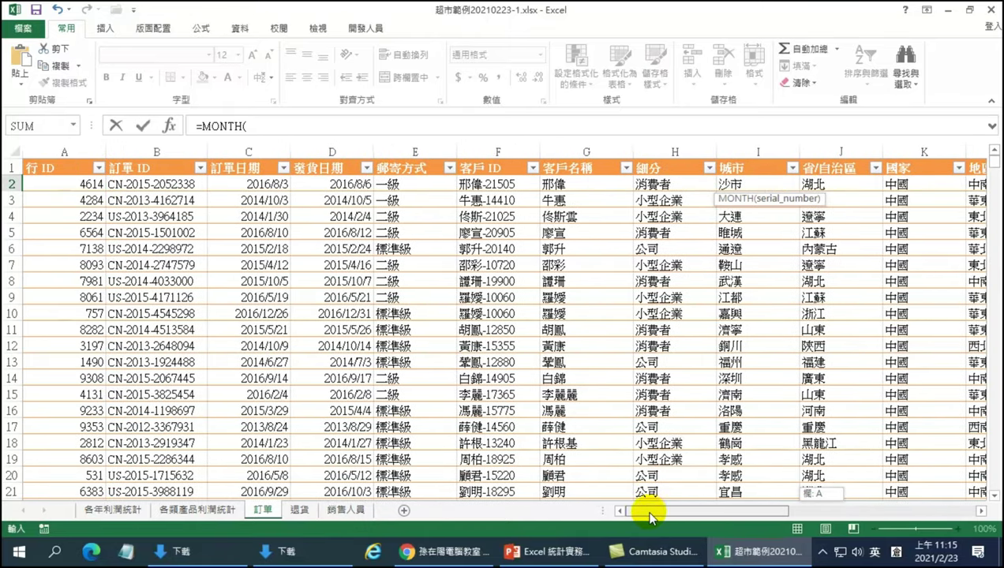
left_click(244, 158)
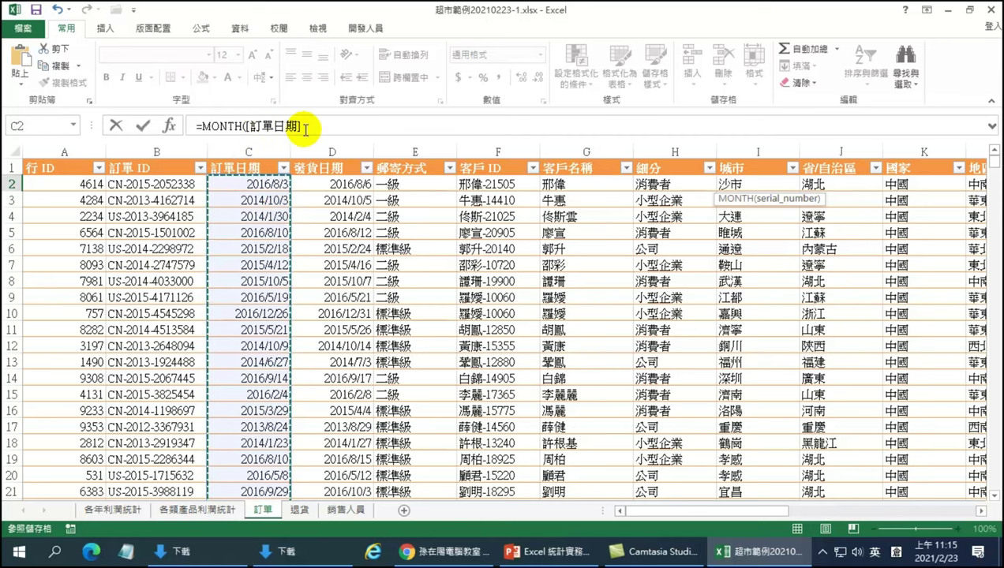
key("Return")
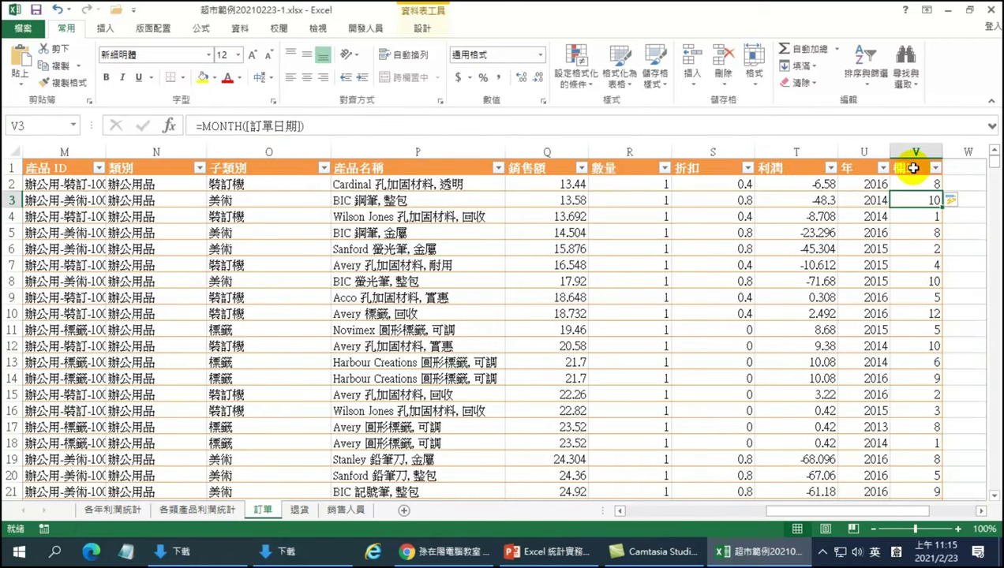
left_click(911, 167)
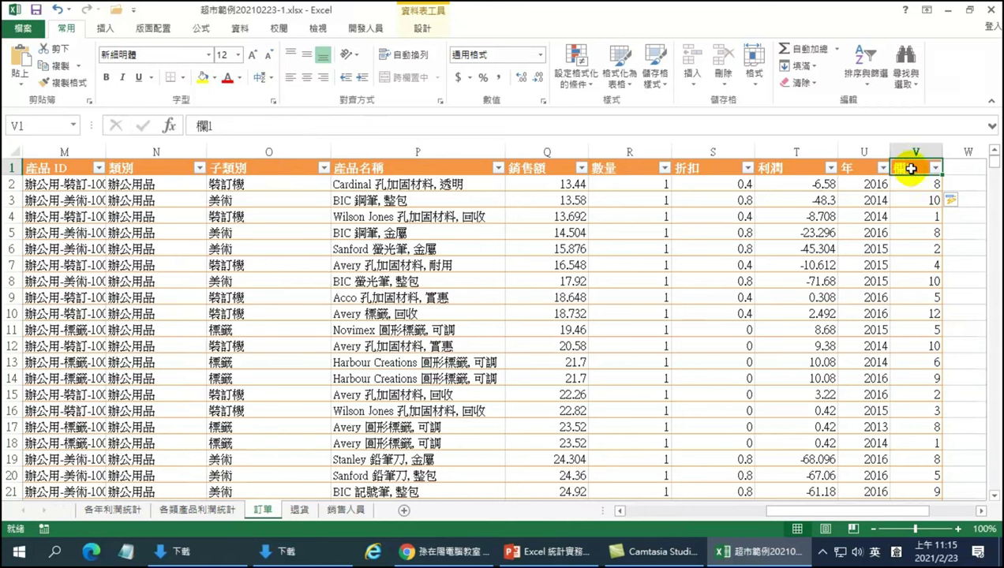
Rename the new column's header from 欄1 to 月.
left_click(215, 126)
left_click_drag(216, 125, 140, 131)
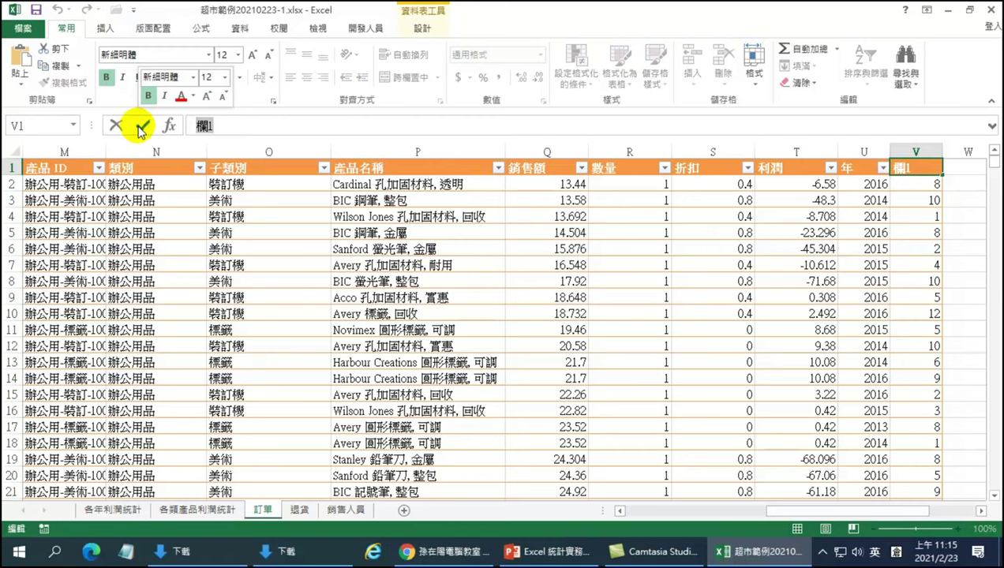
type("月")
key("Return")
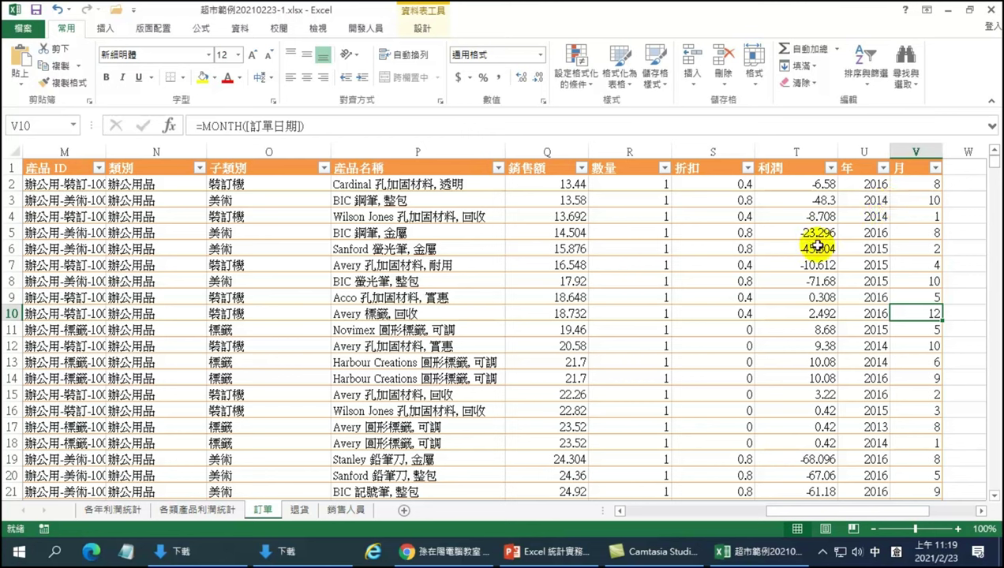
left_click(263, 509)
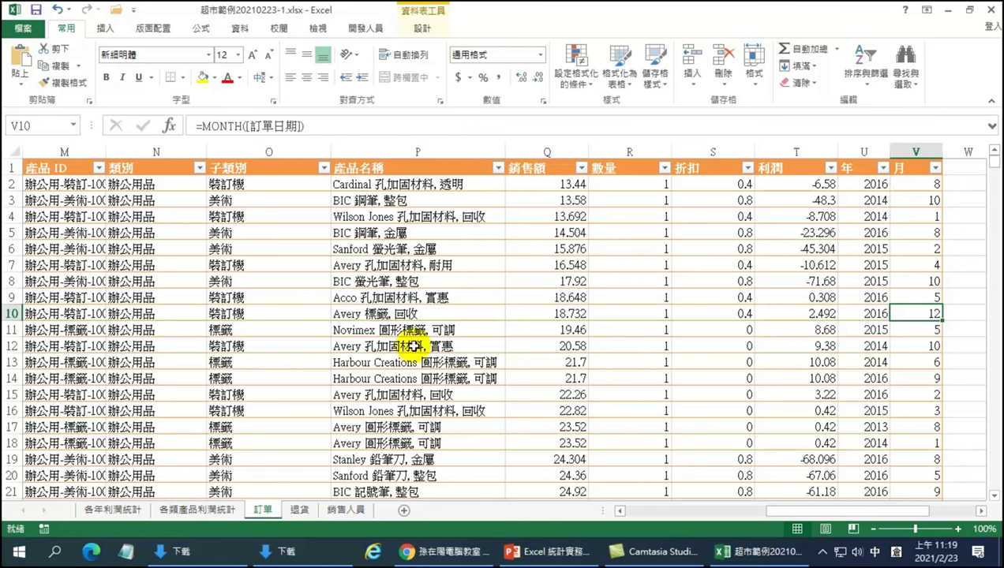
left_click(376, 315)
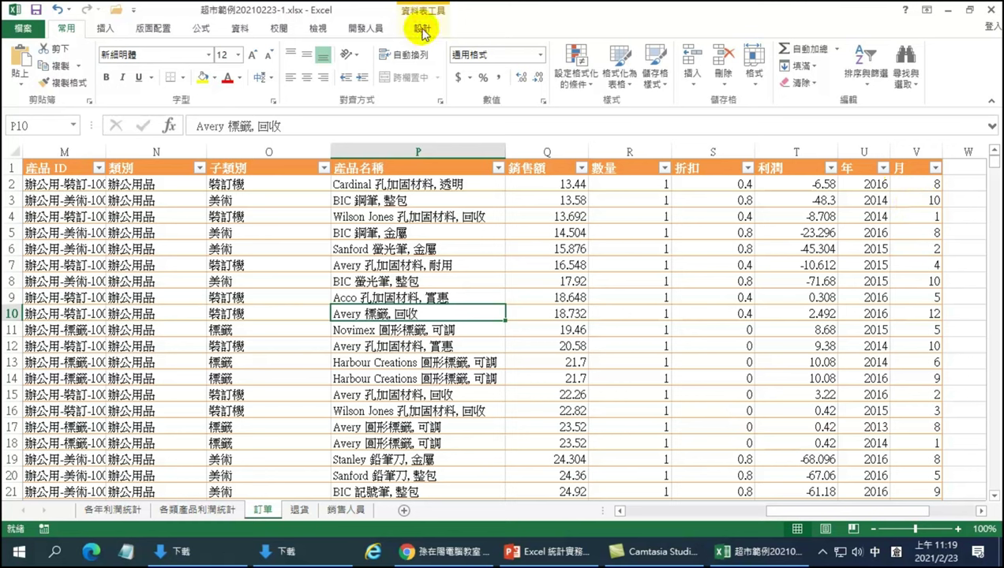
Insert a pivot table from the 訂單 table on a new worksheet.
left_click(105, 28)
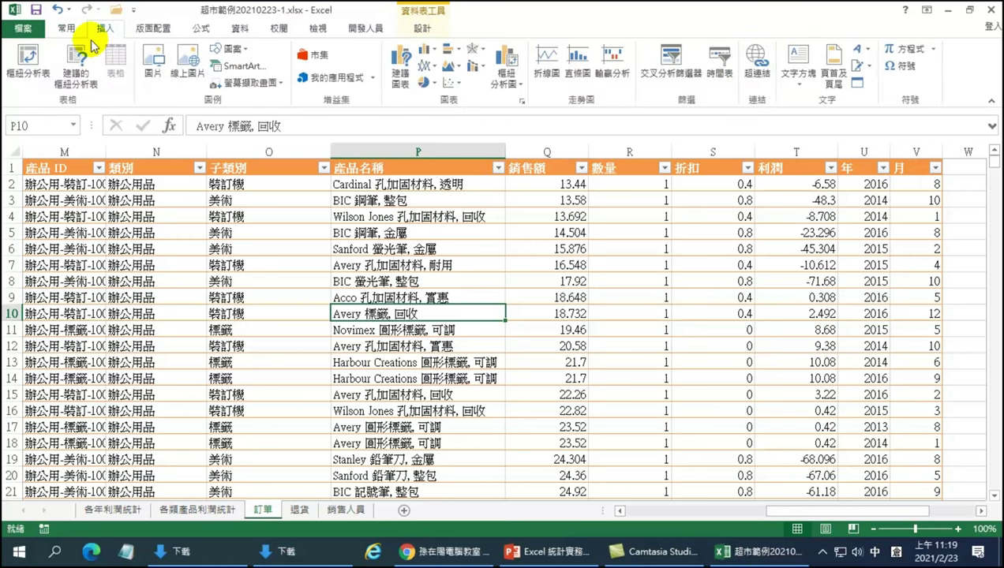
left_click(23, 53)
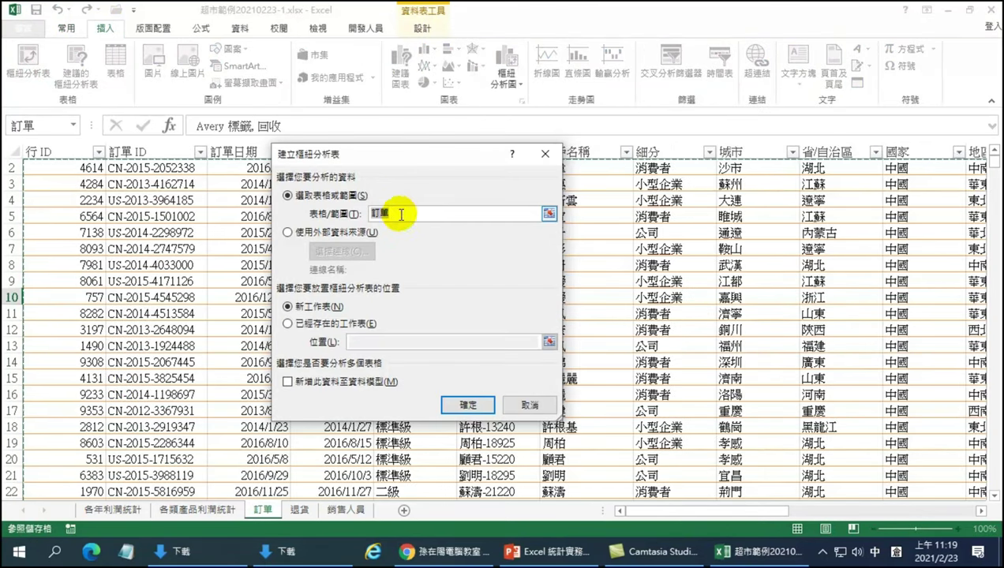
left_click(466, 405)
left_click_drag(985, 229, 988, 307)
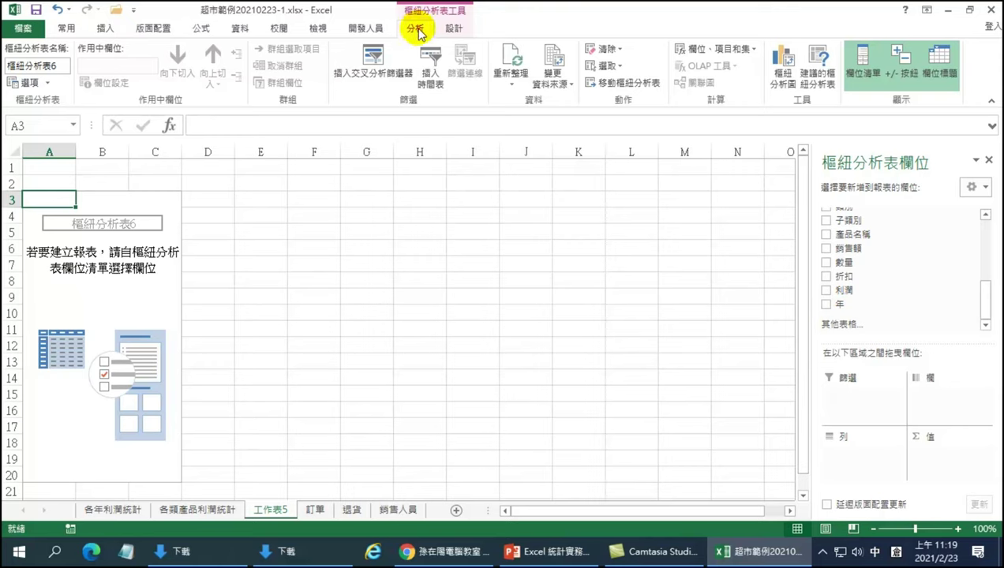
Refresh the pivot table so the new 月 field appears in its field list.
left_click(510, 59)
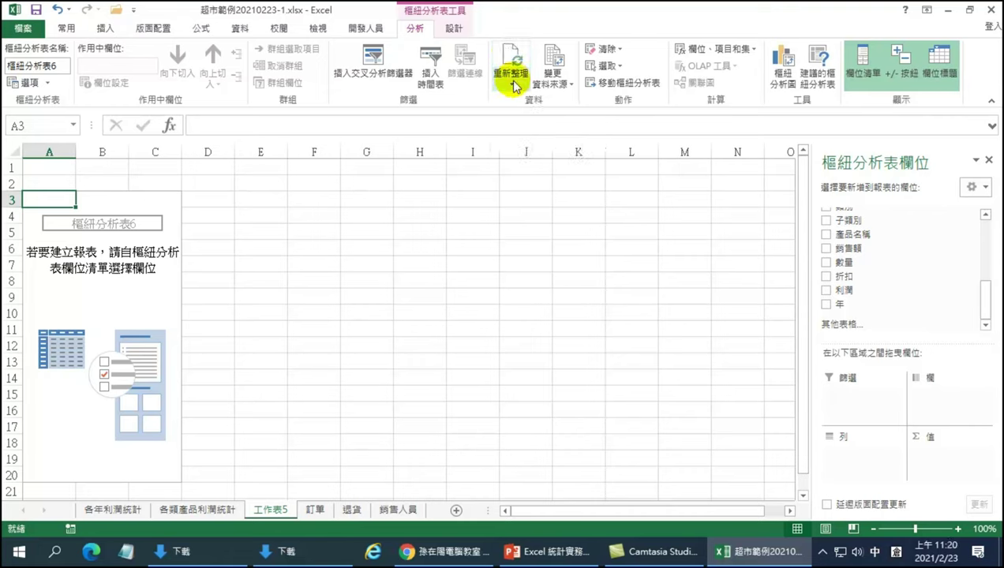
left_click(512, 84)
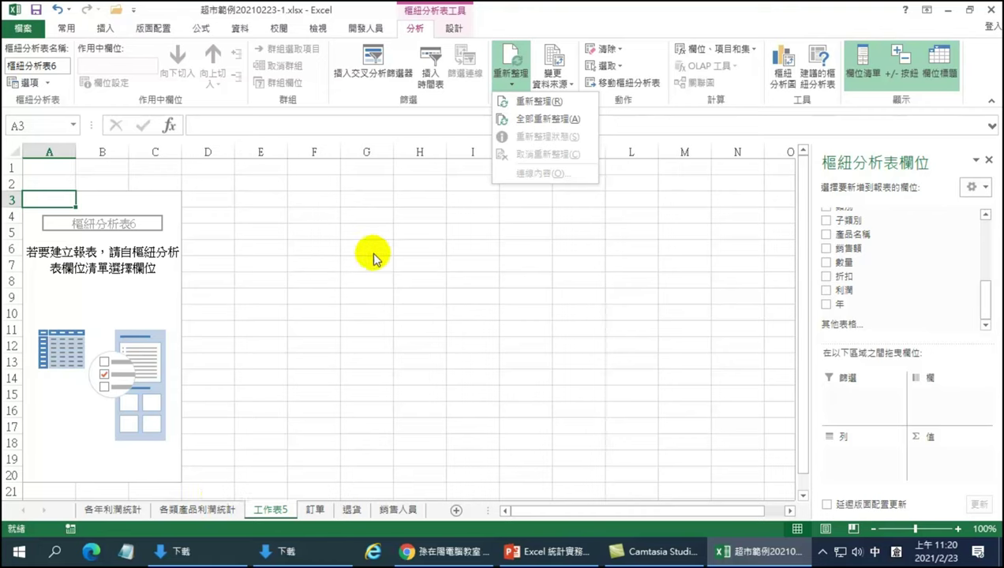
left_click(541, 119)
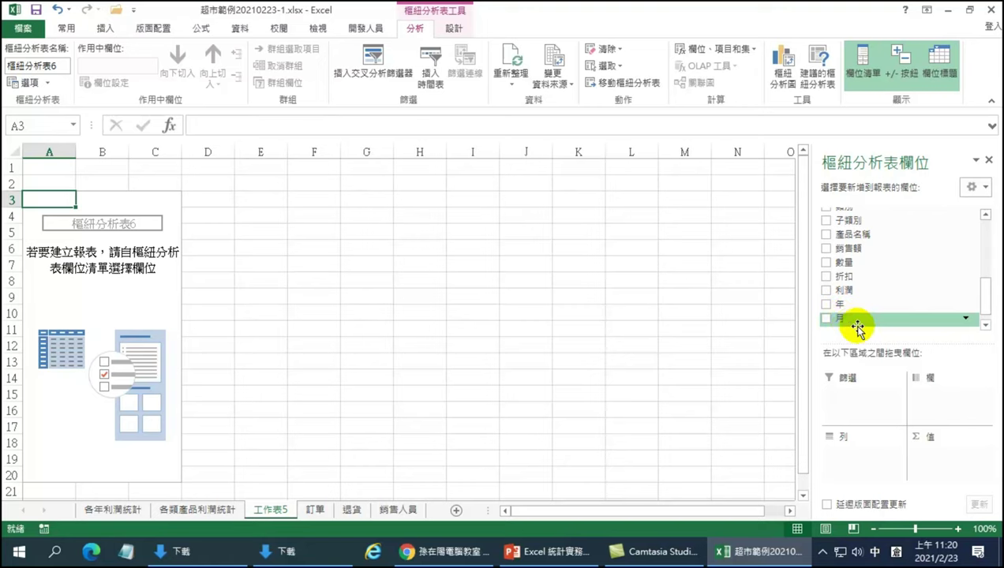
Lay out the pivot with 月 as rows, sum of 利潤 as values, and 年 as columns.
mouse_move(840, 318)
left_mouse_down()
mouse_move(858, 416)
mouse_move(851, 456)
left_mouse_up()
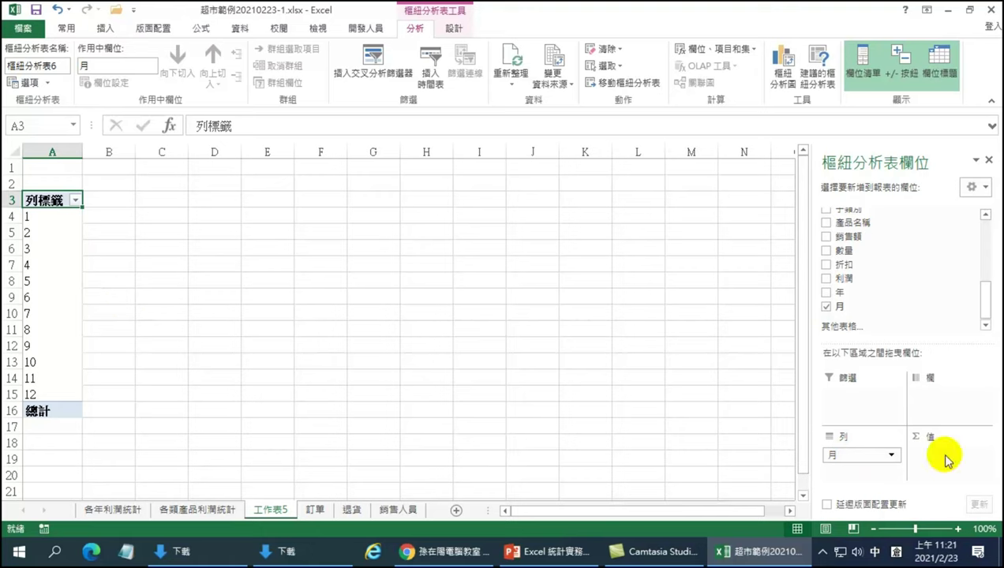
left_click_drag(947, 460, 949, 477)
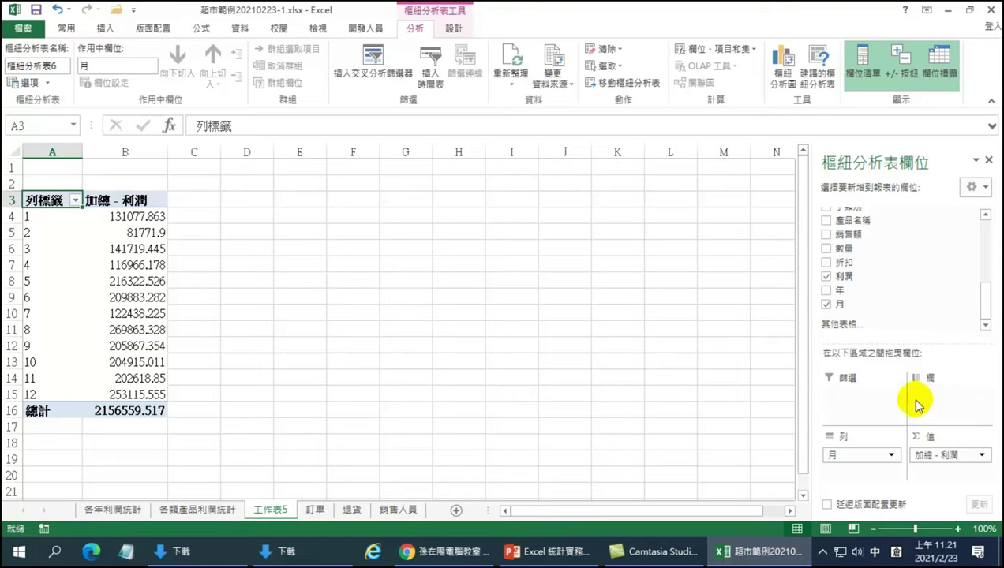
left_click_drag(846, 292, 933, 401)
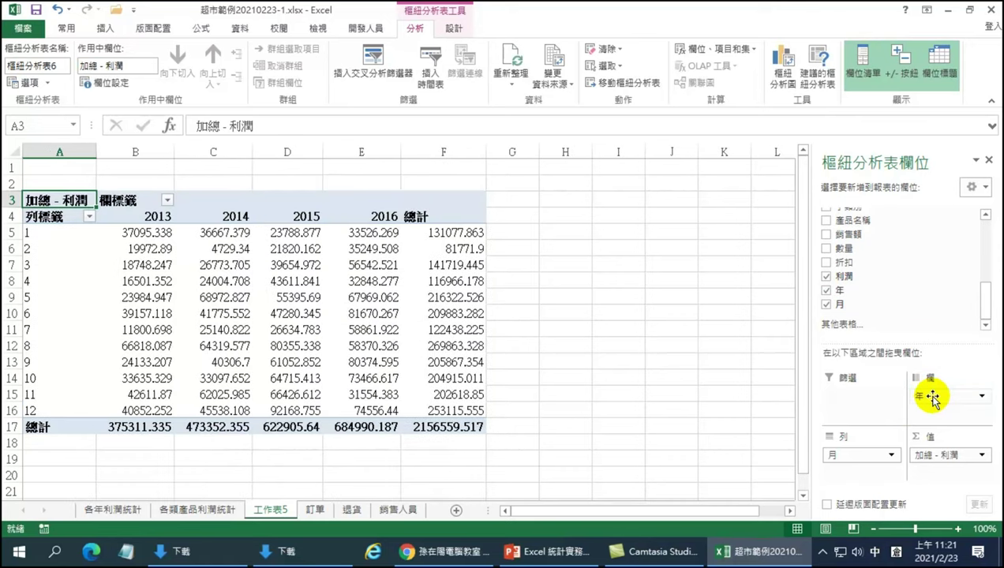
left_click(783, 65)
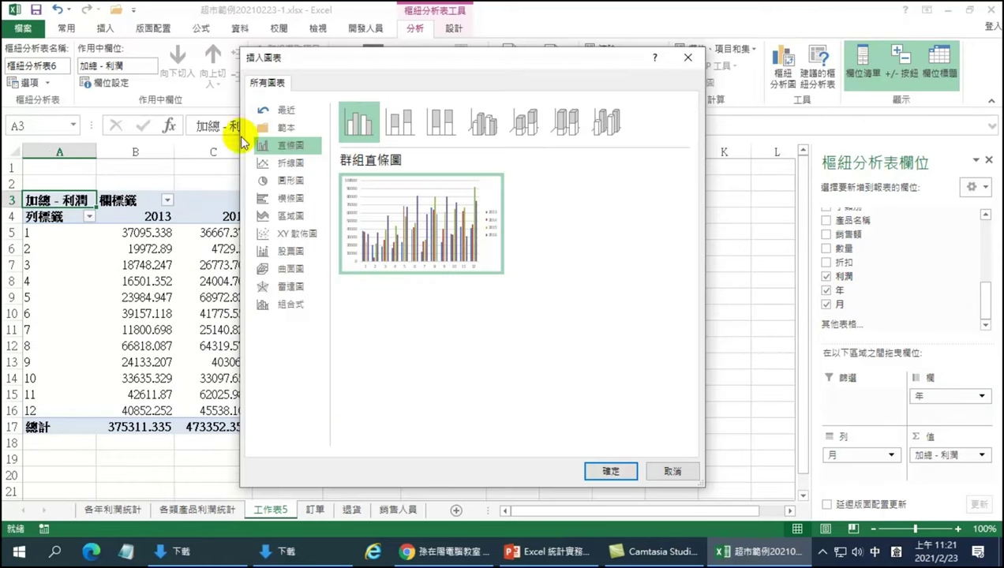
Insert a 折線圖 line pivot chart of monthly profit for 2013–2016.
left_click(289, 163)
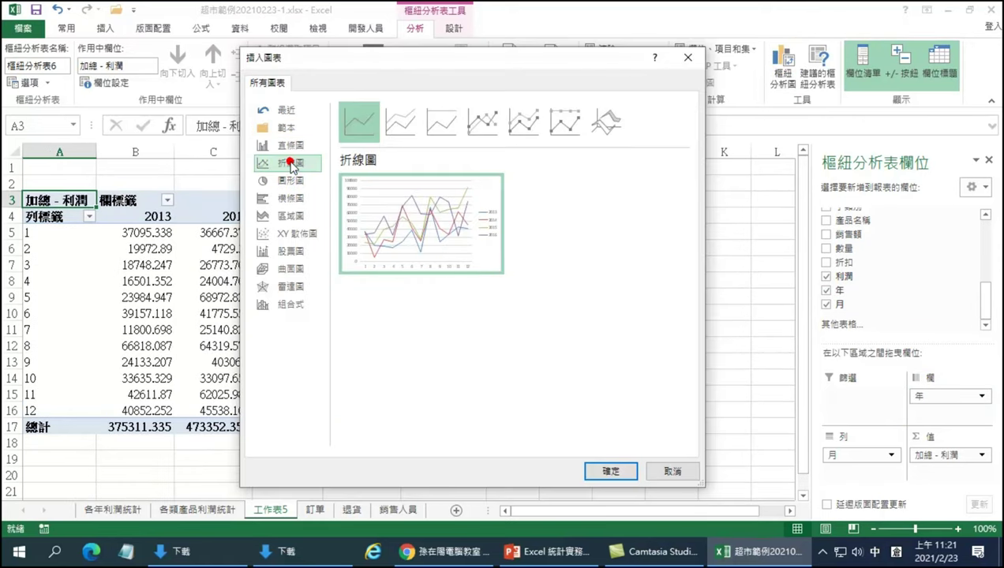
left_click(608, 472)
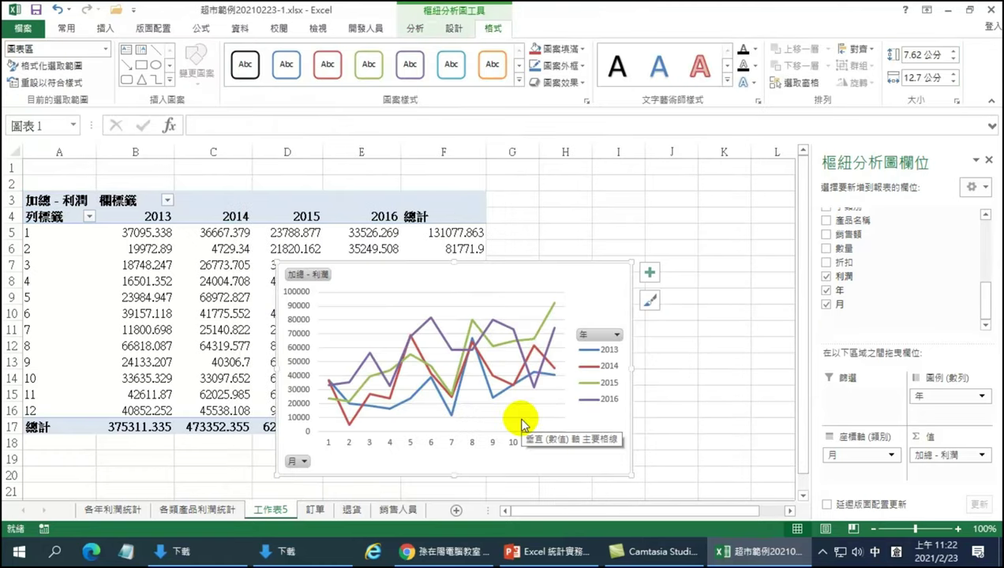